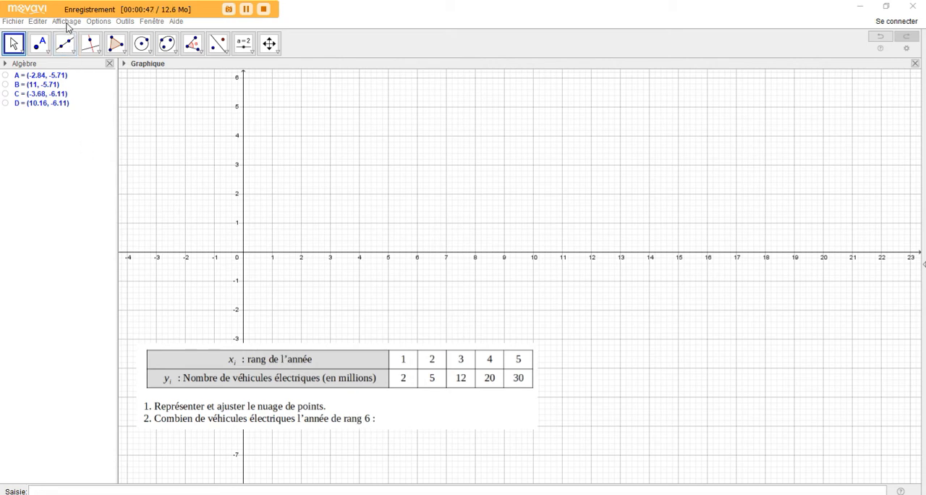
Step: Show the spreadsheet view and enter the year ranks 1, 2, 3, 4 and 5 in cells A1 to A5
{"action": "left_click", "coordinate": [66, 22]}
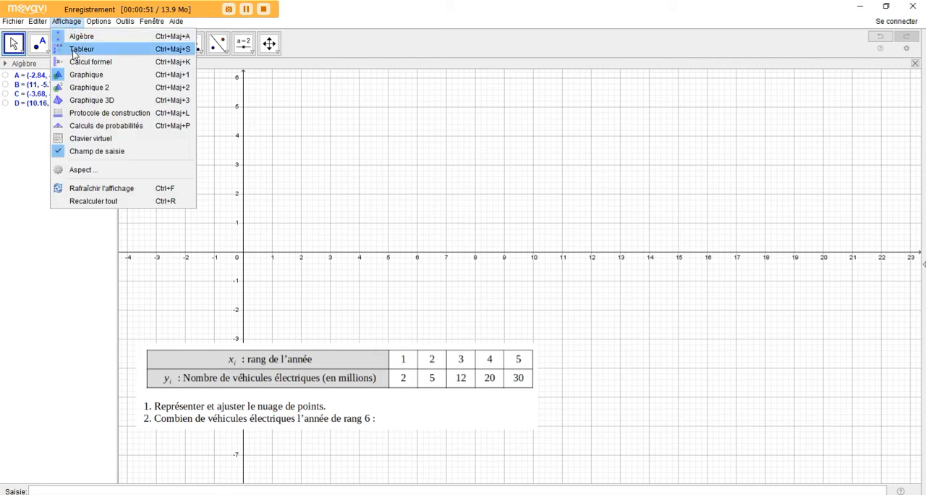
{"action": "left_click", "coordinate": [75, 50]}
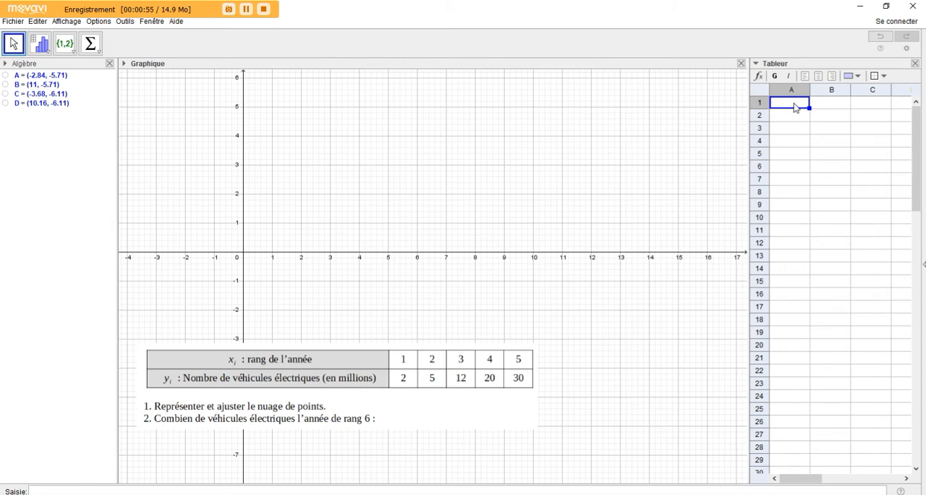
{"action": "type", "text": "1"}
{"action": "key", "text": "Return"}
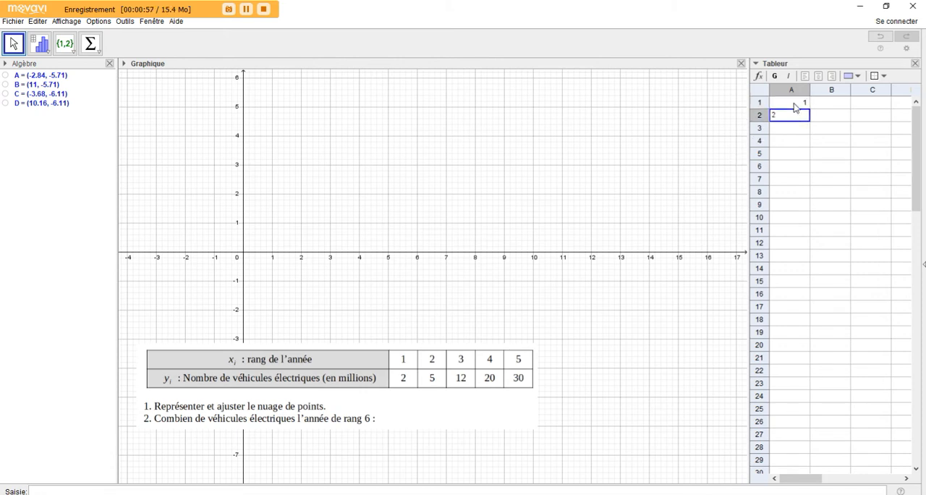
{"action": "type", "text": "2"}
{"action": "key", "text": "Return"}
{"action": "type", "text": "3"}
{"action": "key", "text": "Return"}
{"action": "type", "text": "4"}
{"action": "key", "text": "Return"}
{"action": "type", "text": "5"}
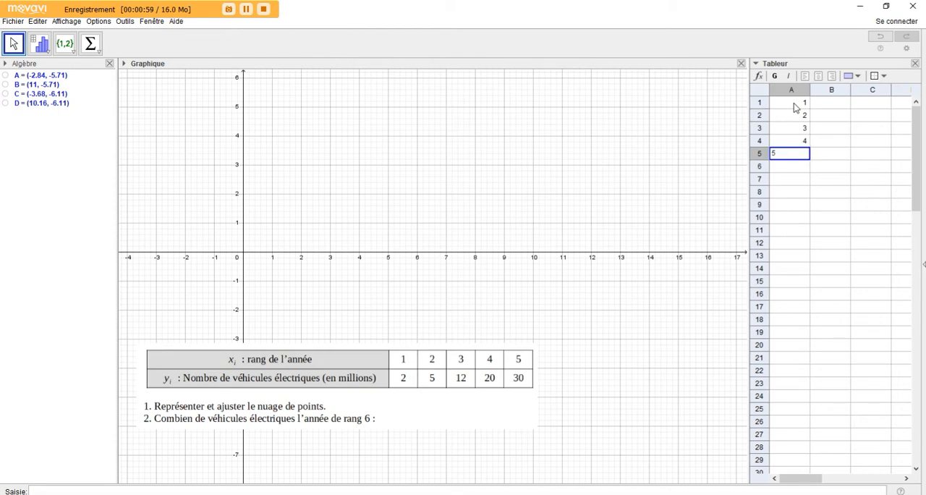
{"action": "key", "text": "Return"}
Step: Enter the electric vehicle counts 2, 5, 12, 20 and 30 in cells B1 to B5
{"action": "key", "text": "Right"}
{"action": "key", "text": "Up"}
{"action": "key", "text": "Up"}
{"action": "key", "text": "Up"}
{"action": "key", "text": "Up"}
{"action": "key", "text": "Up"}
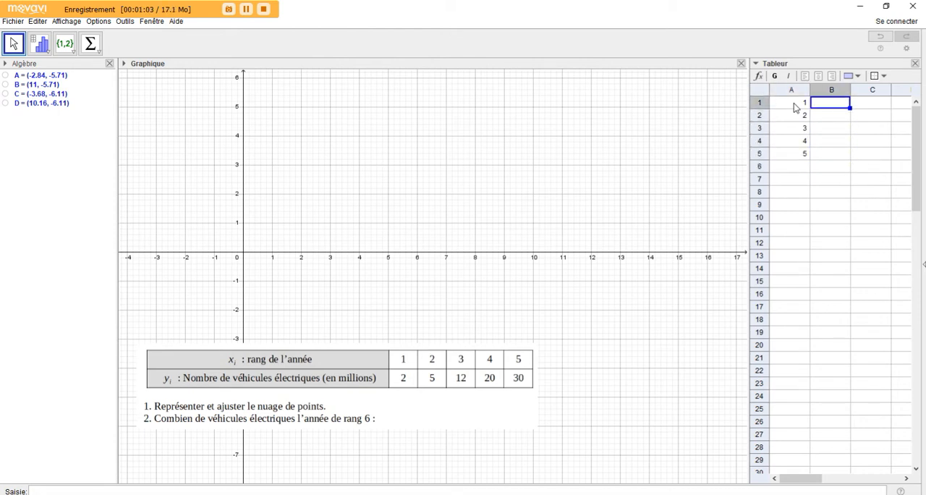
{"action": "type", "text": "2"}
{"action": "key", "text": "Return"}
{"action": "type", "text": "5"}
{"action": "key", "text": "Return"}
{"action": "type", "text": "1"}
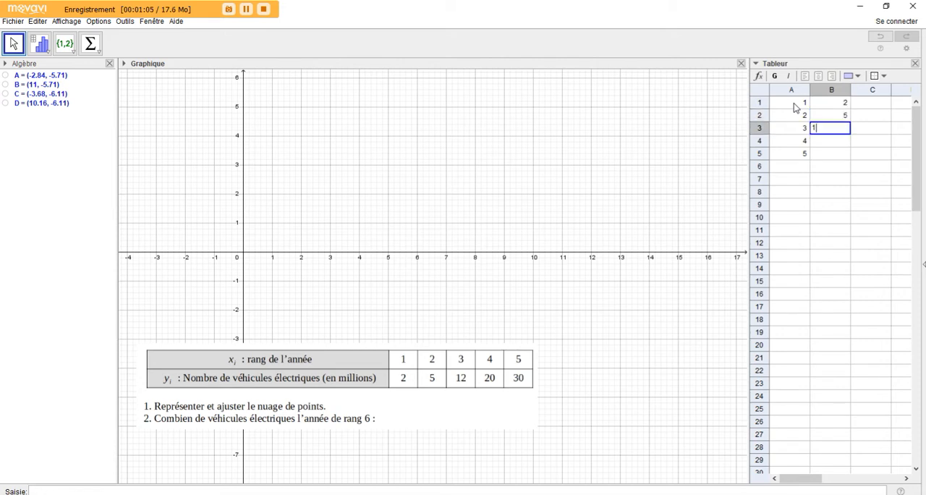
{"action": "type", "text": "2"}
{"action": "key", "text": "Return"}
{"action": "type", "text": "20"}
{"action": "key", "text": "Return"}
{"action": "type", "text": "3"}
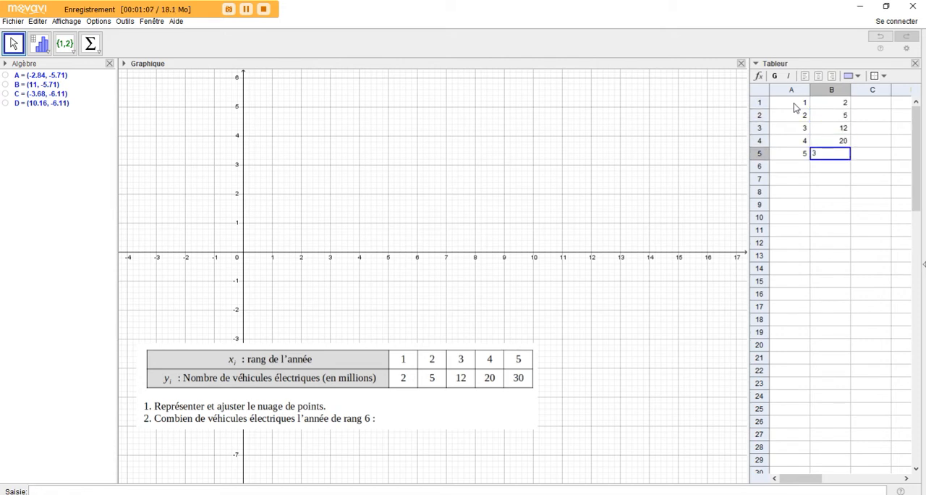
{"action": "type", "text": "0"}
{"action": "key", "text": "Return"}
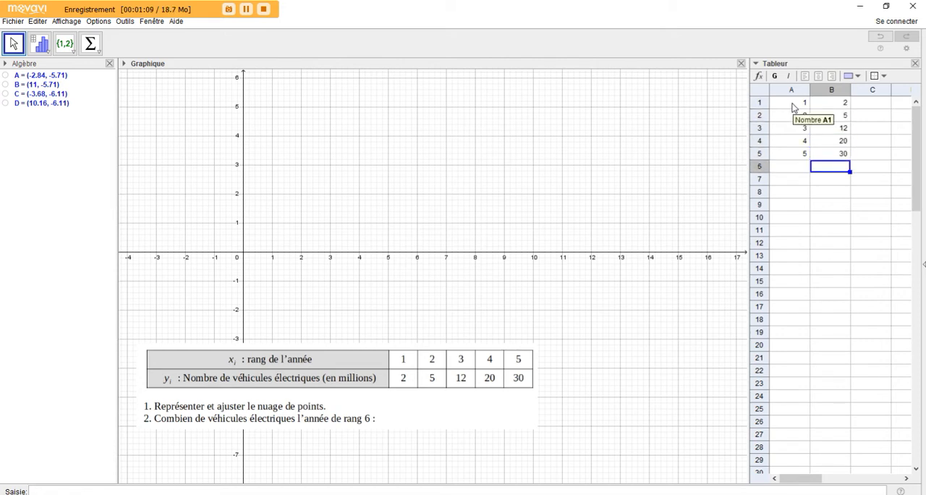
Step: Run a two-variable statistics analysis on cells A1:B5 to plot the data as a scatter plot
{"action": "left_click_drag", "start_coordinate": [793, 107], "coordinate": [831, 160]}
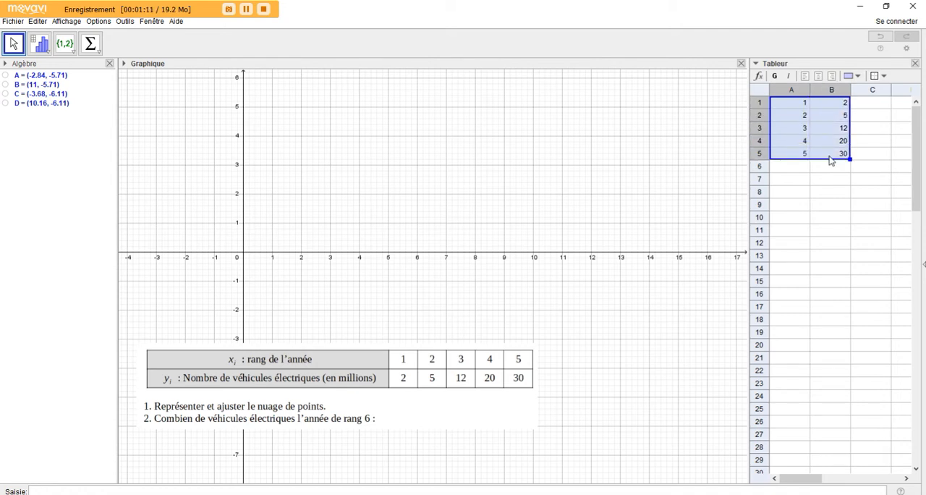
{"action": "left_click", "coordinate": [38, 51]}
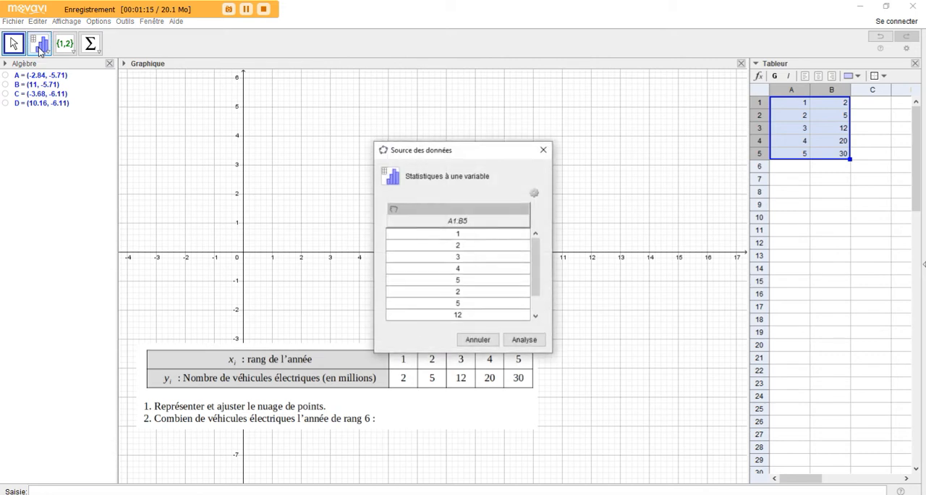
{"action": "left_click", "coordinate": [40, 53]}
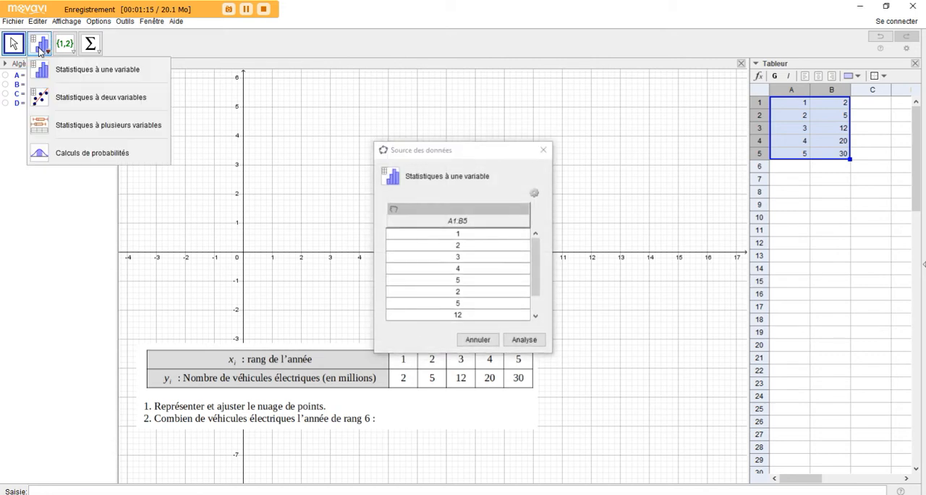
{"action": "left_click", "coordinate": [70, 99]}
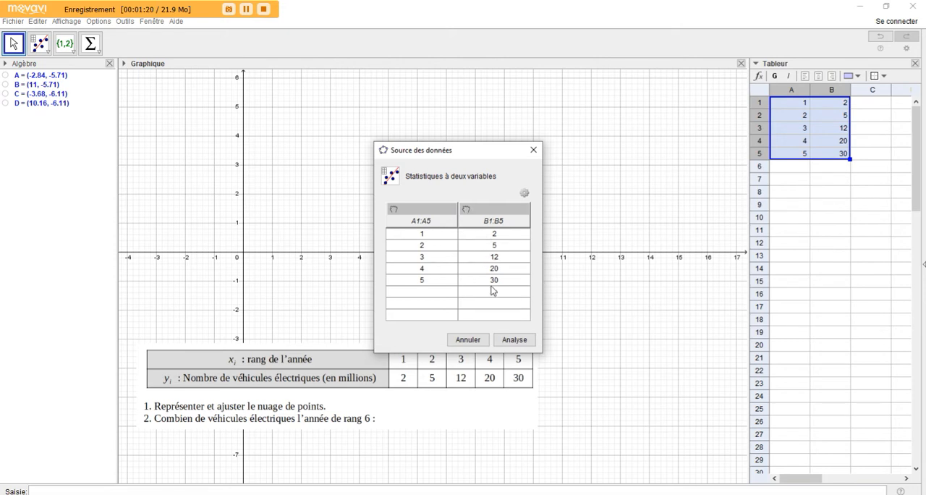
{"action": "left_click", "coordinate": [519, 342]}
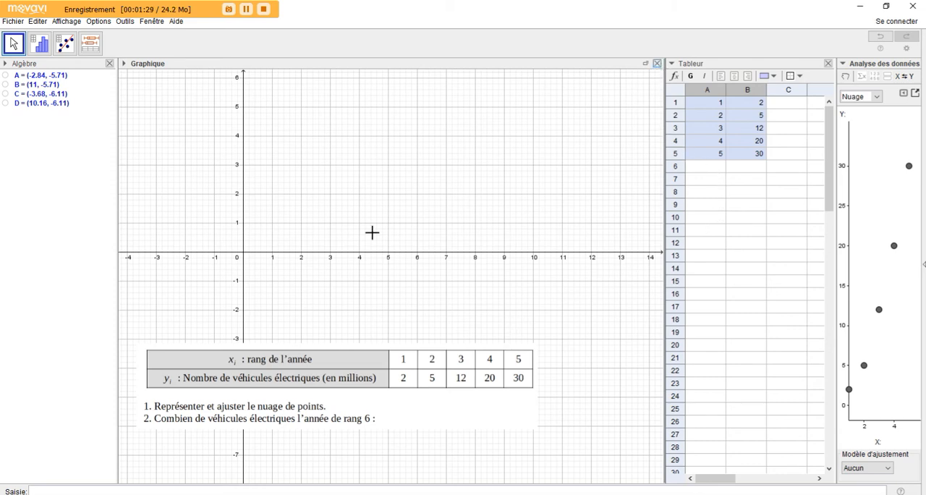
Step: Close the Graphics and Algebra views and widen the data analysis view until the spreadsheet shows about three columns
{"action": "left_click", "coordinate": [657, 64]}
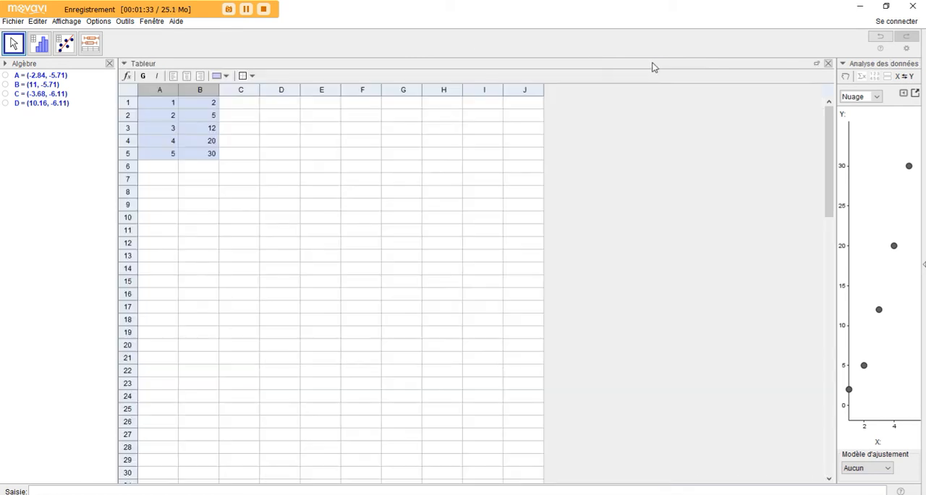
{"action": "left_click", "coordinate": [109, 64]}
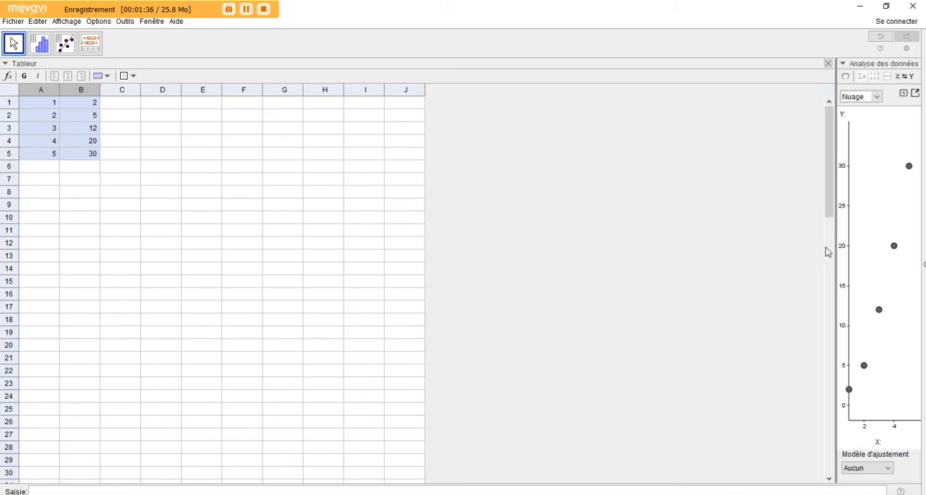
{"action": "left_click_drag", "start_coordinate": [835, 249], "coordinate": [148, 242]}
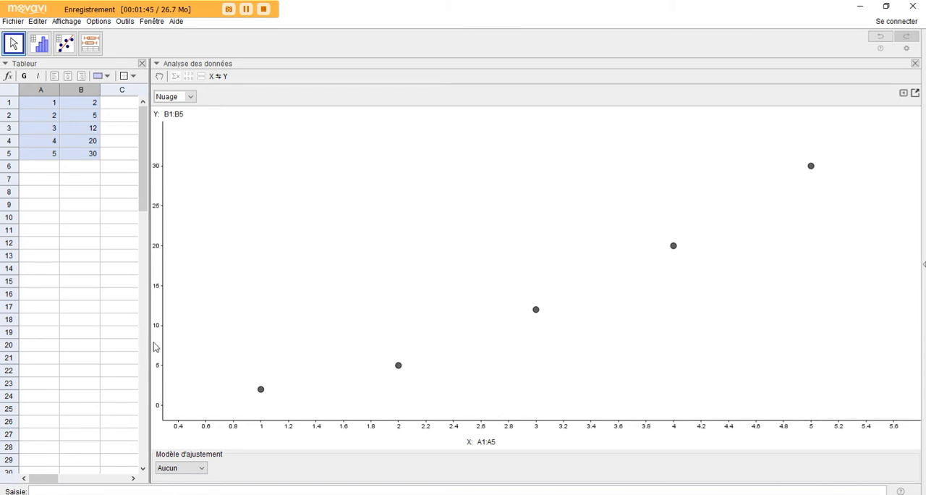
Step: Fit a degree 2 polynomial model to the scatter plot and show the statistics in a narrow table beside it
{"action": "left_click", "coordinate": [203, 471]}
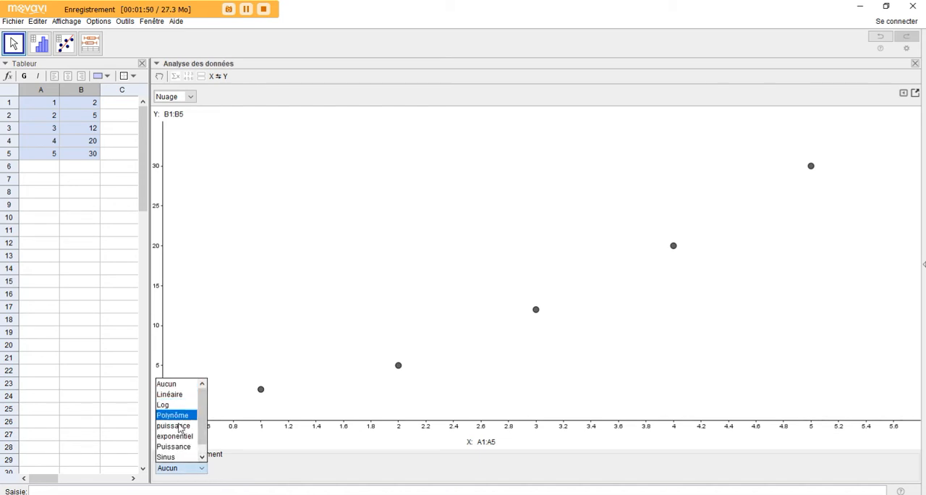
{"action": "left_click_drag", "start_coordinate": [203, 415], "coordinate": [206, 436]}
{"action": "scroll", "coordinate": [206, 439], "scroll_direction": "up", "scroll_amount": 1}
{"action": "left_click", "coordinate": [174, 416]}
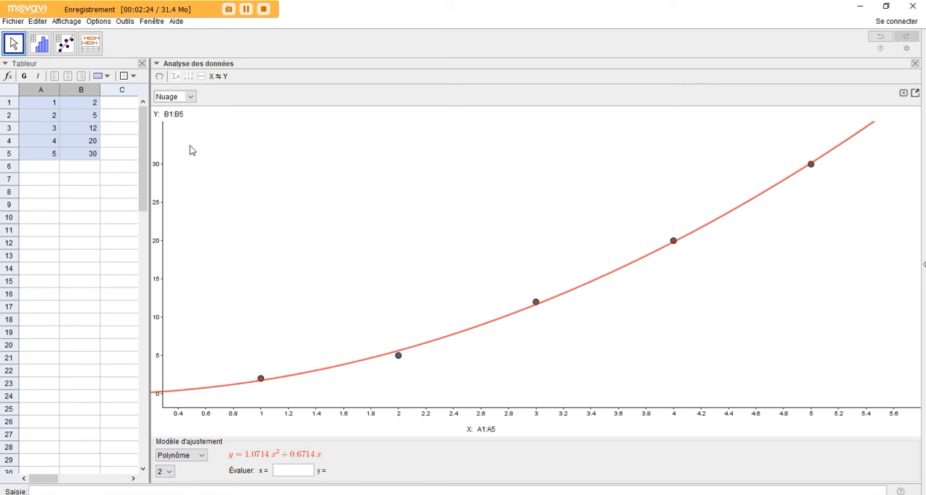
{"action": "left_click", "coordinate": [175, 77]}
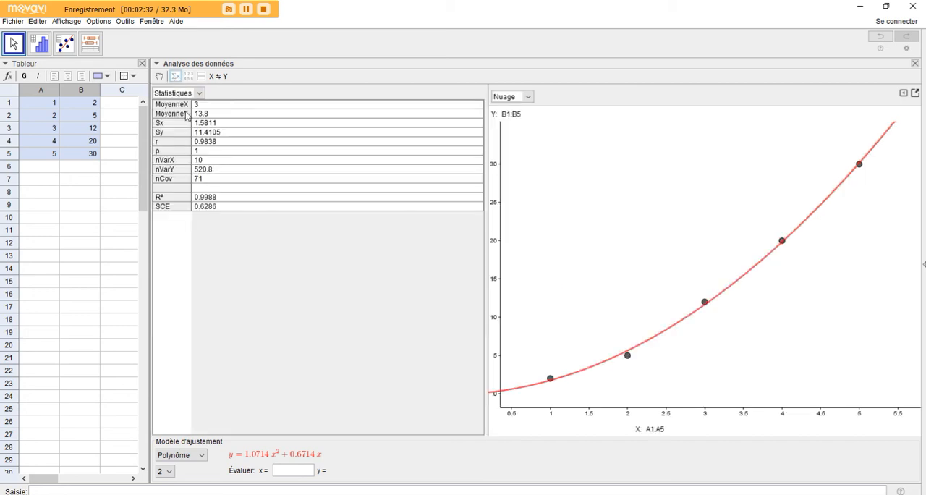
{"action": "left_click_drag", "start_coordinate": [485, 282], "coordinate": [253, 263]}
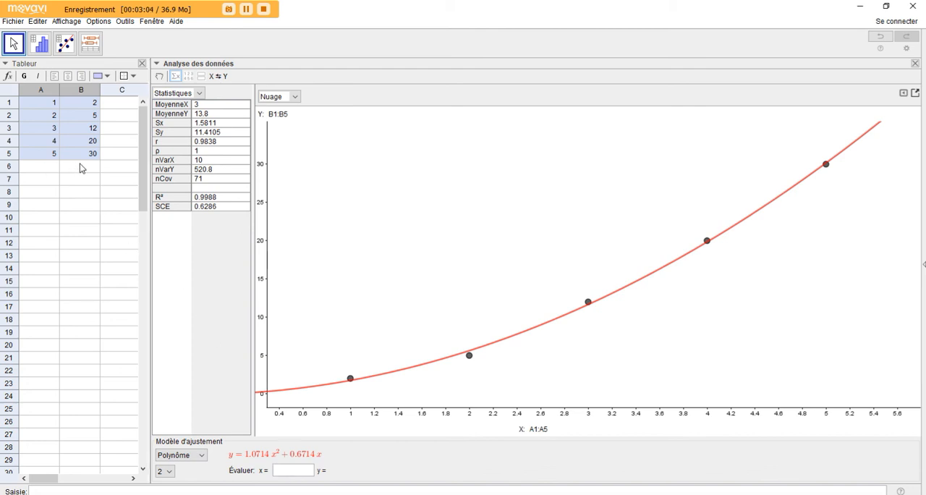
Step: Add a sixth data row with 6 in cell A6 and ? in cell B6
{"action": "left_click", "coordinate": [41, 169]}
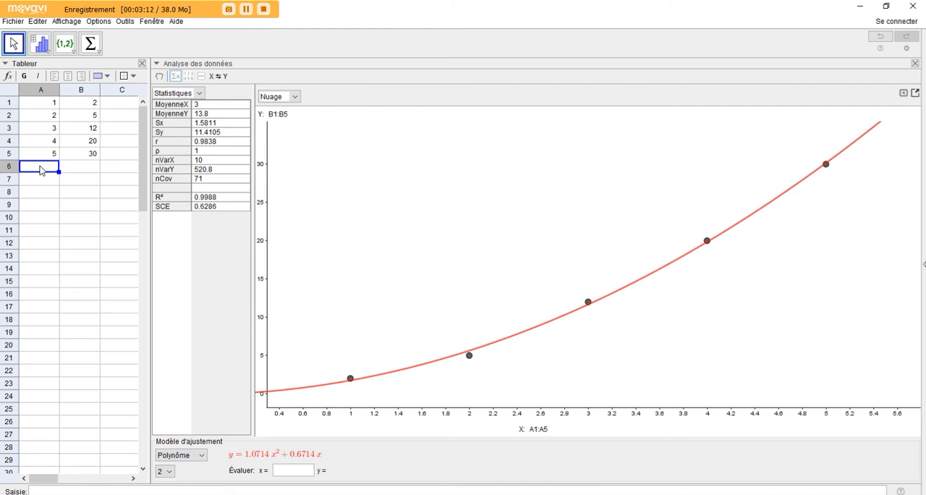
{"action": "type", "text": "6"}
{"action": "key", "text": "Return"}
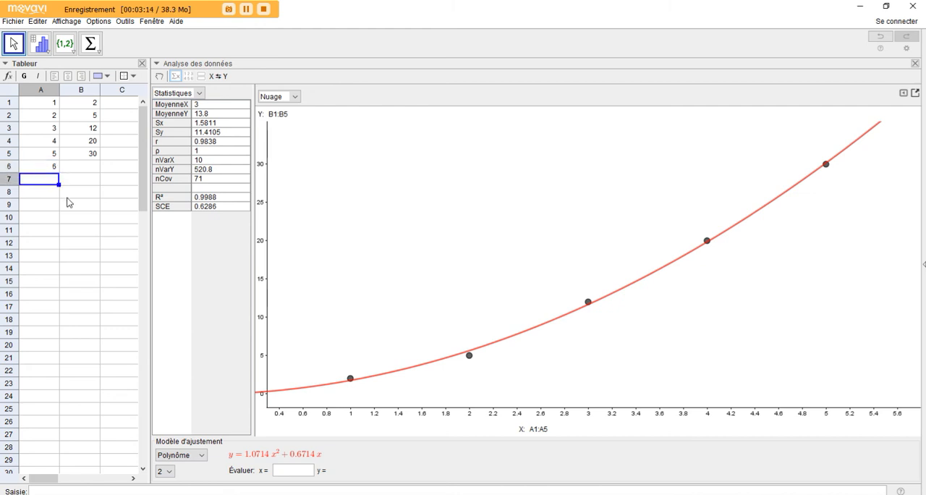
{"action": "left_click", "coordinate": [81, 169]}
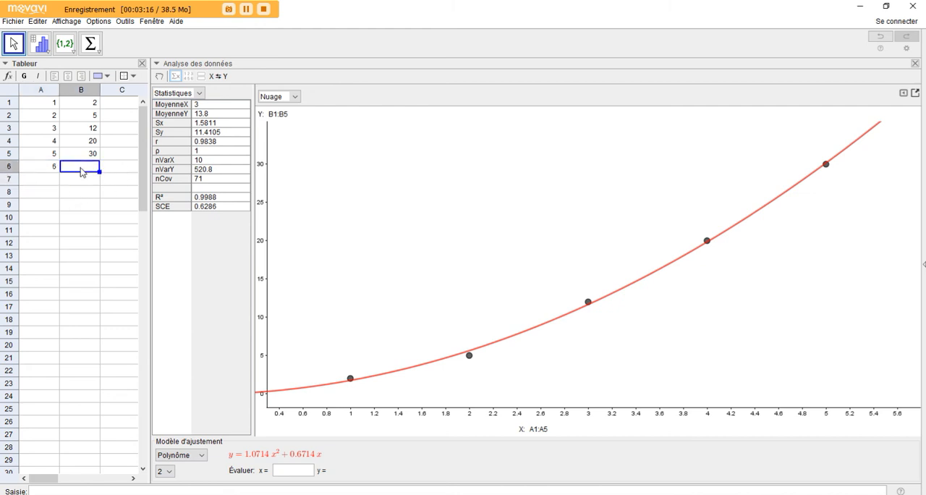
{"action": "type", "text": "?"}
{"action": "key", "text": "Return"}
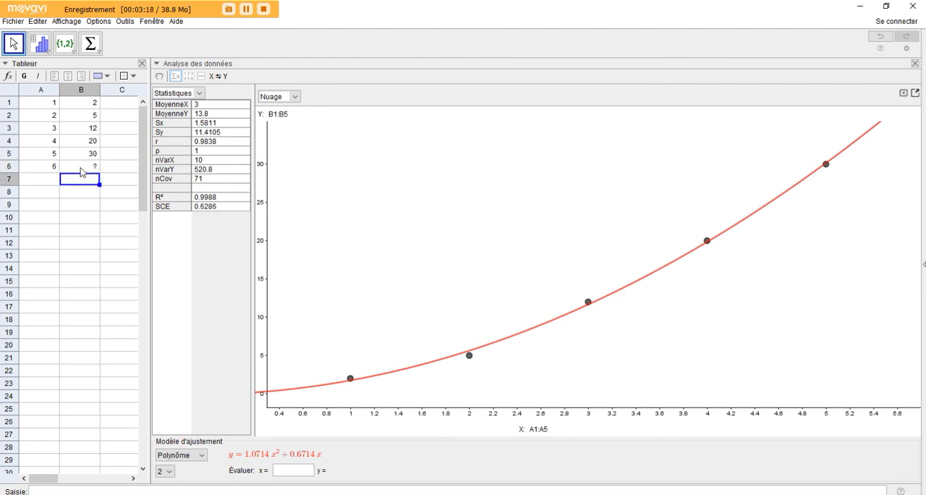
Step: Cut the contents of cells A6:B6 from the spreadsheet
{"action": "left_click_drag", "start_coordinate": [47, 172], "coordinate": [90, 171]}
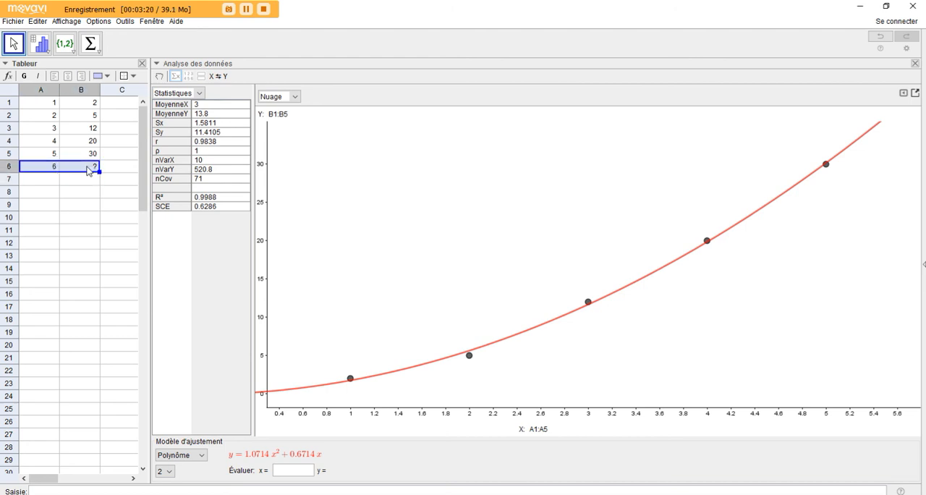
{"action": "right_click", "coordinate": [90, 171]}
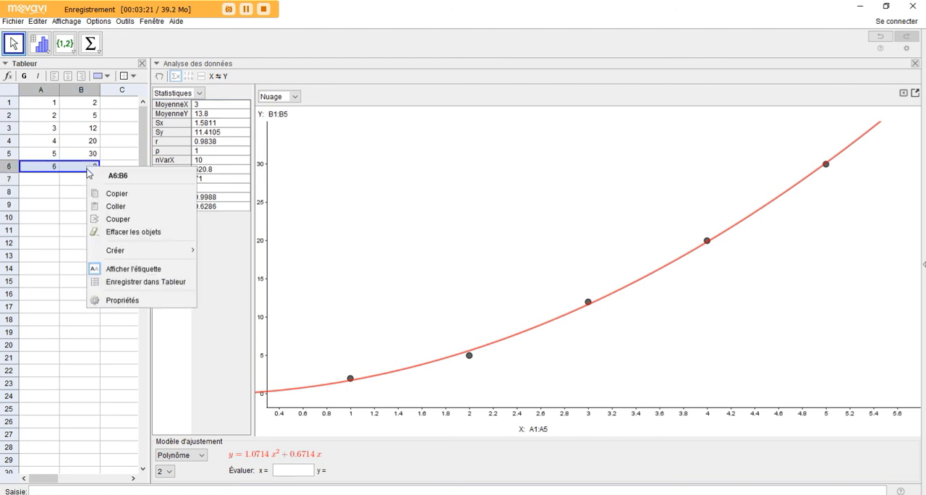
{"action": "left_click", "coordinate": [116, 218]}
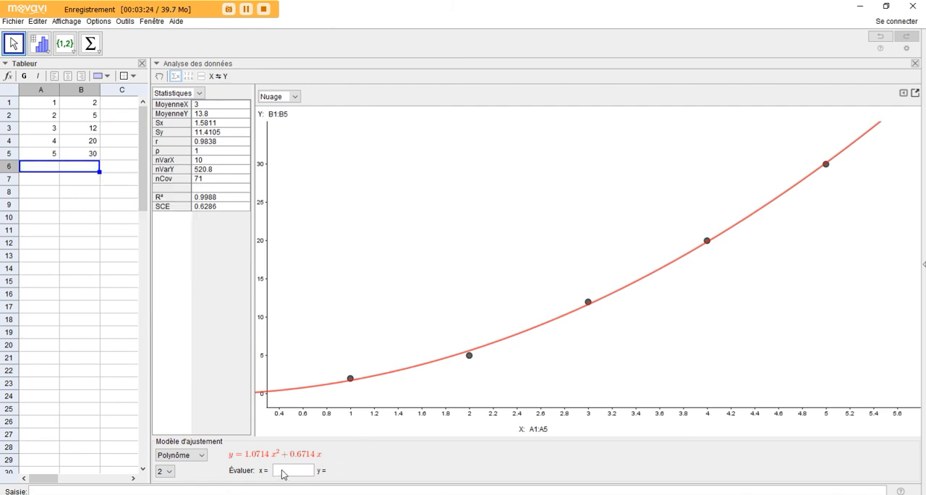
Step: Evaluate the polynomial model at x = 6
{"action": "left_click", "coordinate": [282, 471]}
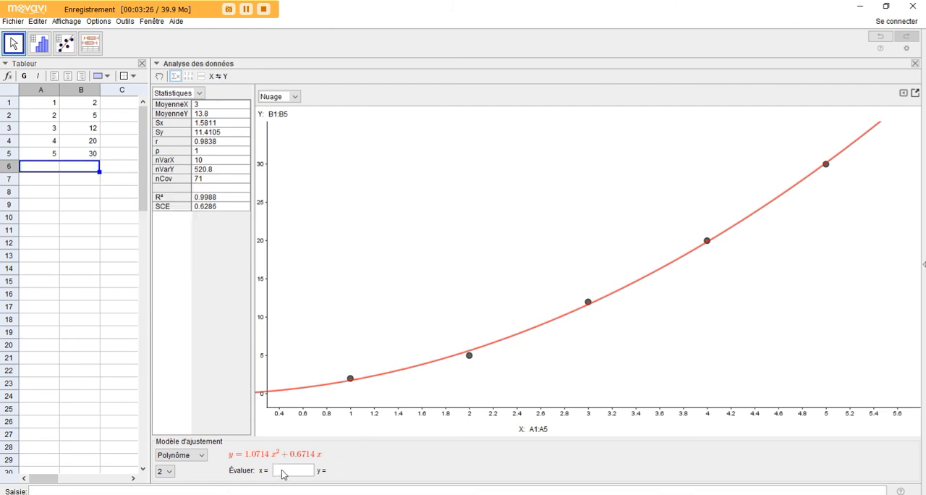
{"action": "type", "text": "6"}
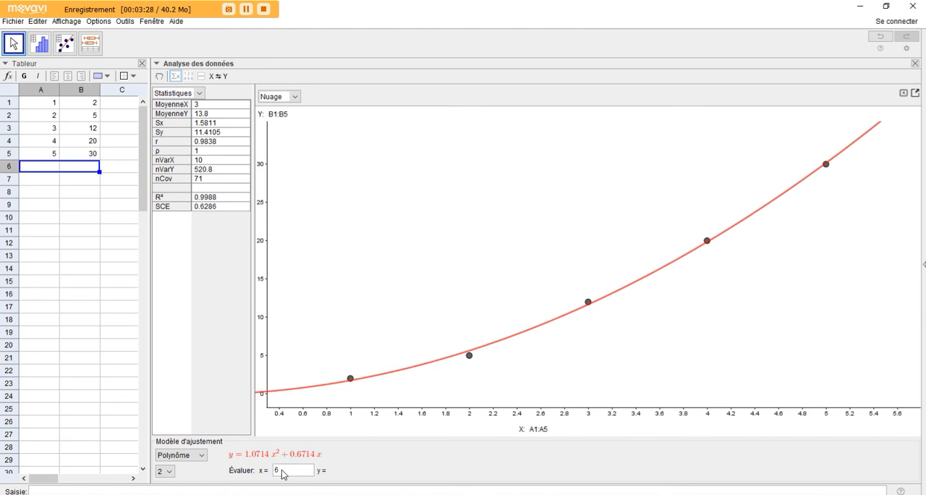